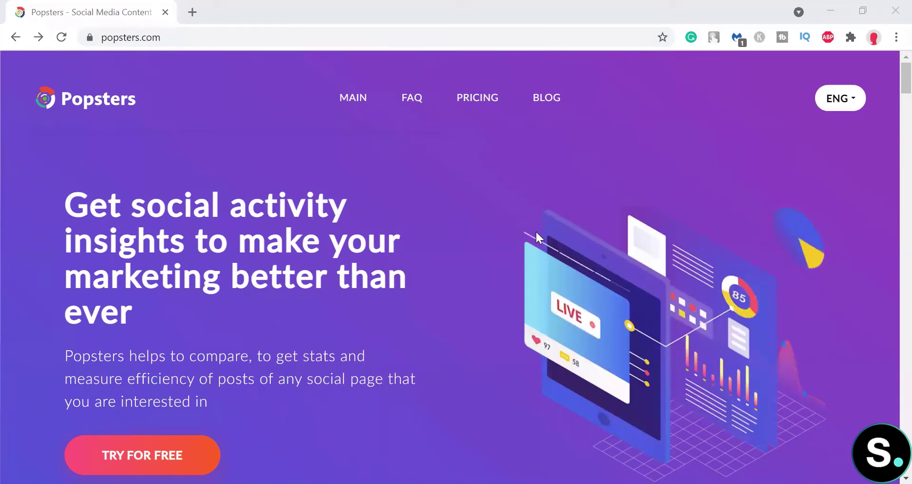
Scroll down through the Popsters homepage content.
{"action": "scroll", "coordinate": [535, 230], "scroll_direction": "down", "scroll_amount": 3}
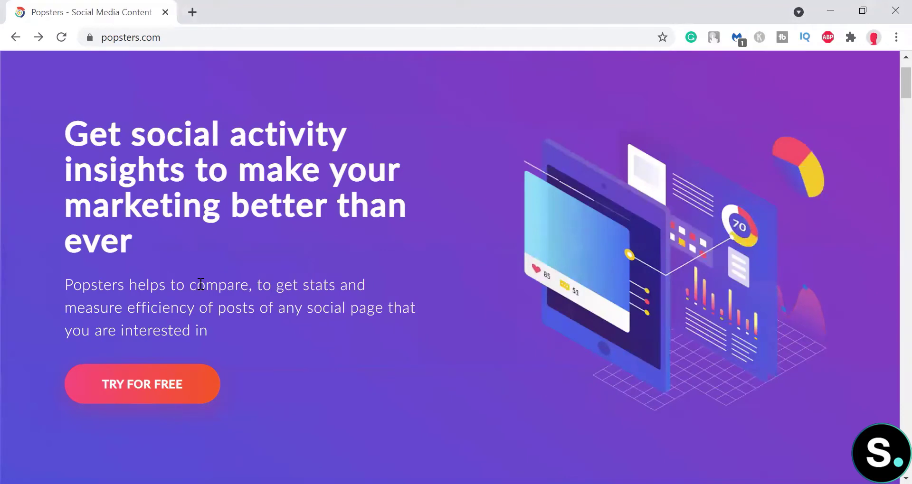
{"action": "scroll", "coordinate": [200, 284], "scroll_direction": "down", "scroll_amount": 3}
{"action": "scroll", "coordinate": [201, 284], "scroll_direction": "down", "scroll_amount": 5}
{"action": "scroll", "coordinate": [199, 283], "scroll_direction": "down", "scroll_amount": 5}
{"action": "scroll", "coordinate": [200, 283], "scroll_direction": "down", "scroll_amount": 6}
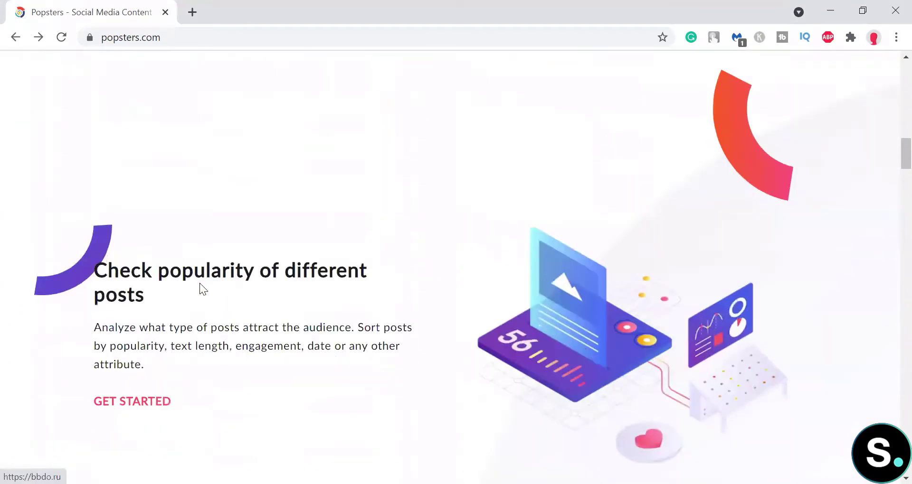
{"action": "scroll", "coordinate": [199, 283], "scroll_direction": "down", "scroll_amount": 3}
{"action": "scroll", "coordinate": [200, 283], "scroll_direction": "up", "scroll_amount": 1}
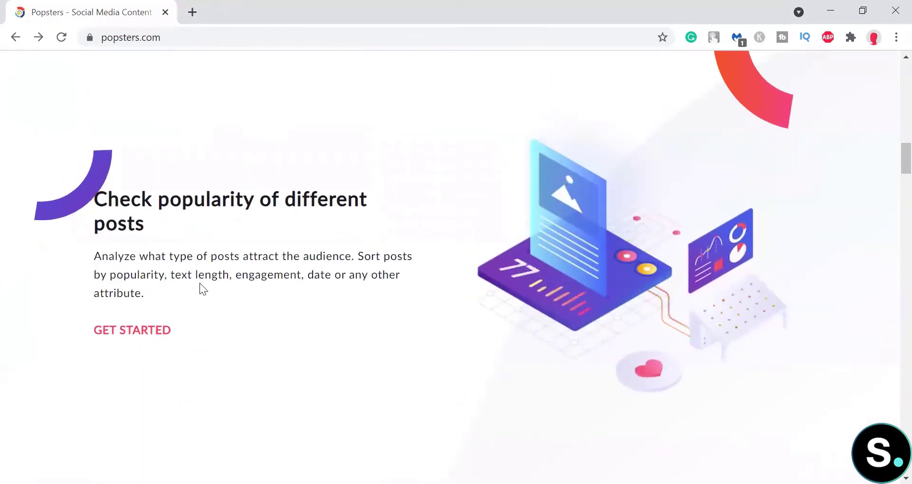
{"action": "scroll", "coordinate": [200, 283], "scroll_direction": "down", "scroll_amount": 5}
{"action": "scroll", "coordinate": [200, 283], "scroll_direction": "down", "scroll_amount": 5}
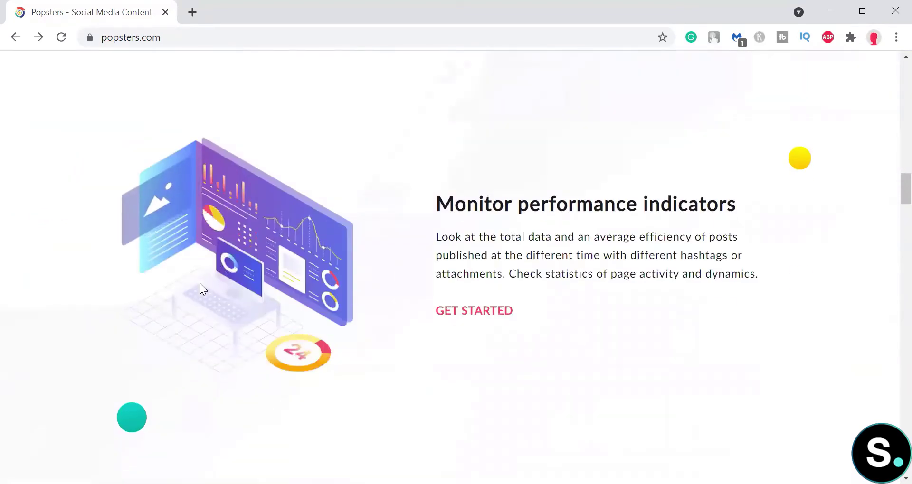
{"action": "scroll", "coordinate": [200, 282], "scroll_direction": "down", "scroll_amount": 5}
{"action": "scroll", "coordinate": [199, 283], "scroll_direction": "down", "scroll_amount": 5}
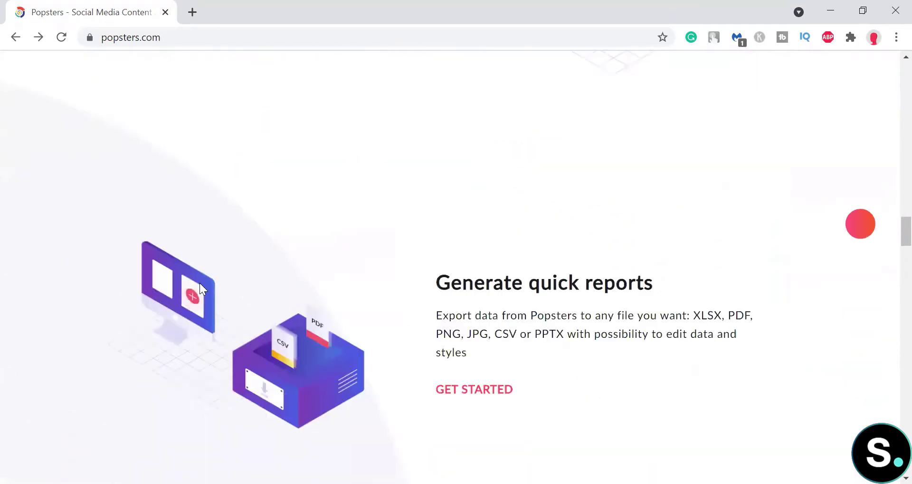
{"action": "scroll", "coordinate": [200, 283], "scroll_direction": "down", "scroll_amount": 2}
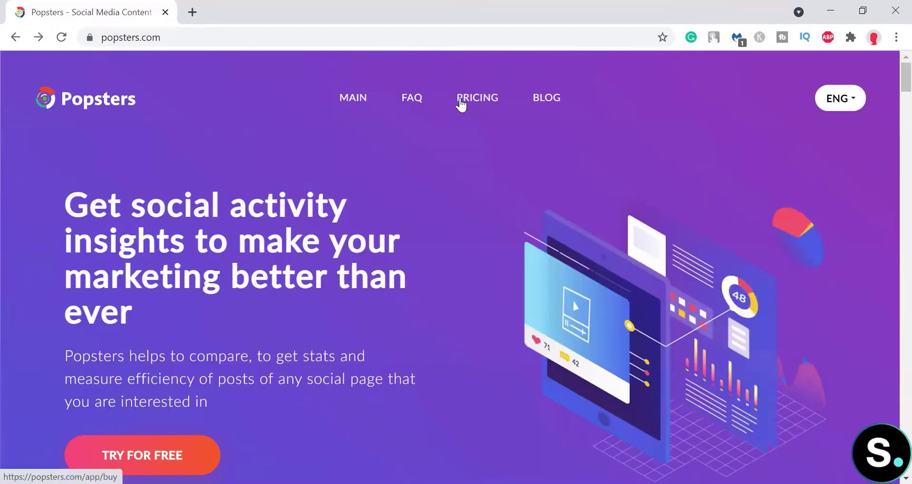
Review the pricing plans: free Trial, $9.99 Month, $26.99 Quarter, $49.99 Special.
{"action": "left_click", "coordinate": [459, 99]}
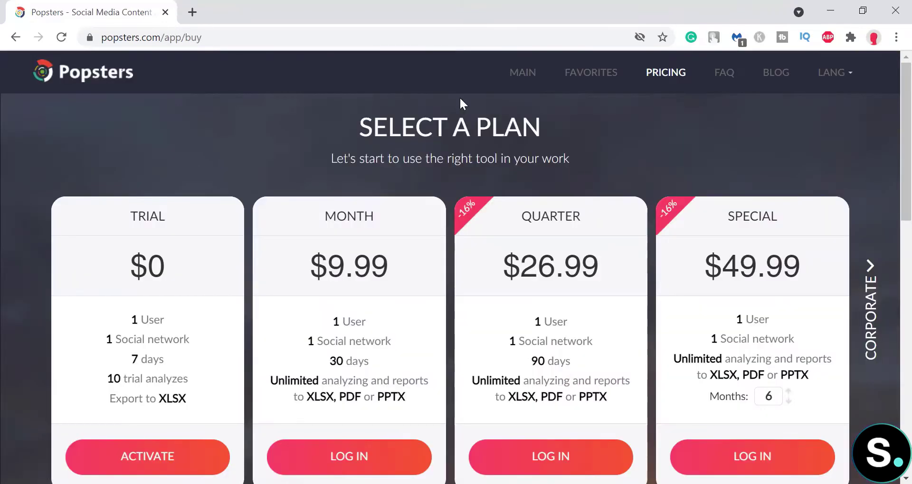
{"action": "scroll", "coordinate": [459, 97], "scroll_direction": "down", "scroll_amount": 5}
{"action": "scroll", "coordinate": [188, 172], "scroll_direction": "up", "scroll_amount": 5}
{"action": "scroll", "coordinate": [464, 183], "scroll_direction": "down", "scroll_amount": 1}
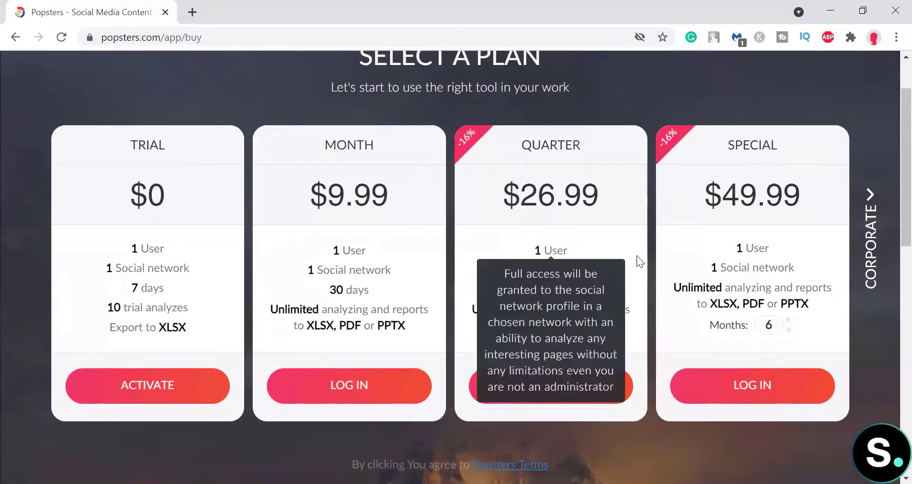
{"action": "scroll", "coordinate": [492, 275], "scroll_direction": "up", "scroll_amount": 1}
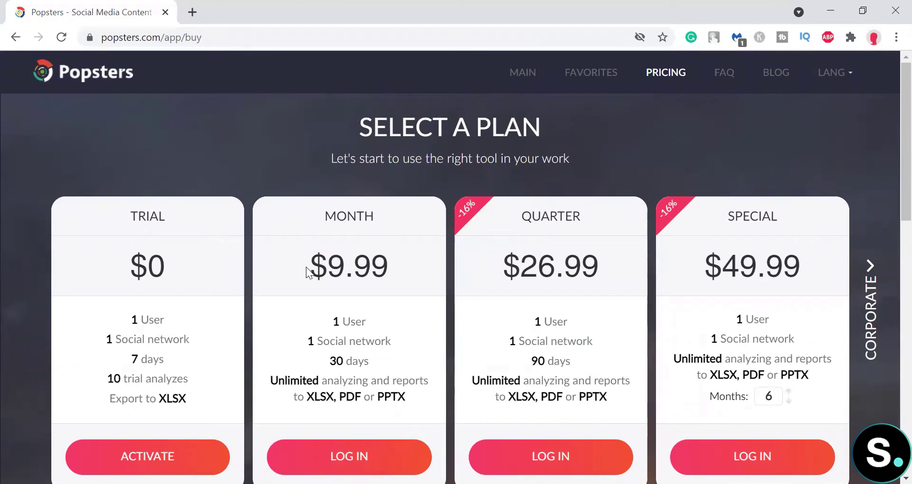
{"action": "left_click_drag", "start_coordinate": [305, 271], "coordinate": [425, 261]}
{"action": "left_click", "coordinate": [425, 261]}
Browse the FAQ on profile authorization and plan details, then go back to the homepage.
{"action": "left_click", "coordinate": [86, 80]}
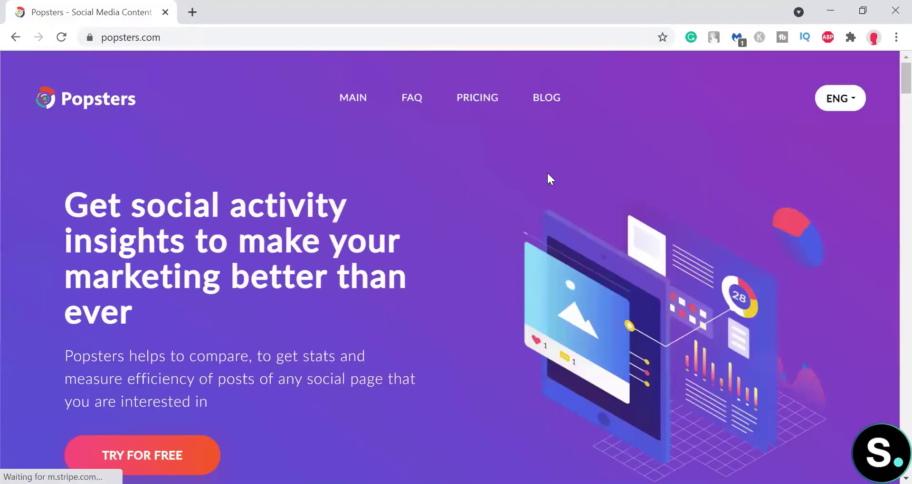
{"action": "left_click", "coordinate": [417, 102]}
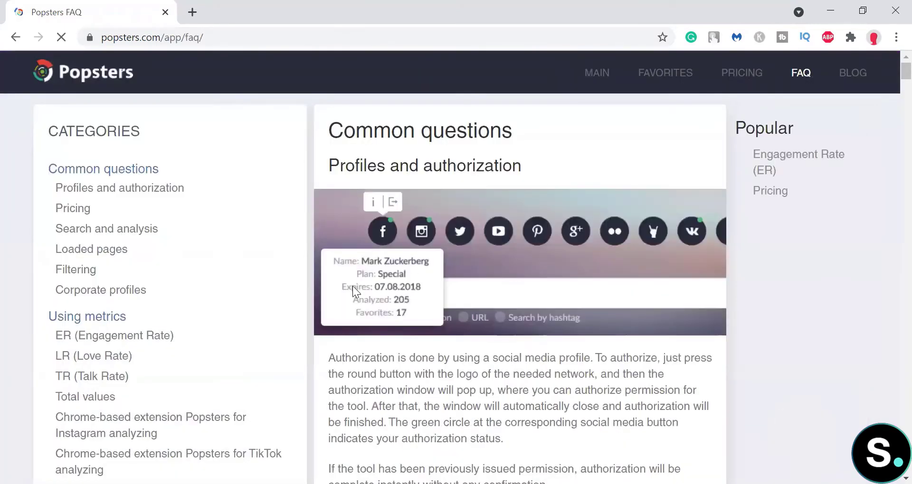
{"action": "scroll", "coordinate": [351, 290], "scroll_direction": "down", "scroll_amount": 6}
{"action": "scroll", "coordinate": [214, 306], "scroll_direction": "down", "scroll_amount": 2}
{"action": "scroll", "coordinate": [214, 306], "scroll_direction": "down", "scroll_amount": 2}
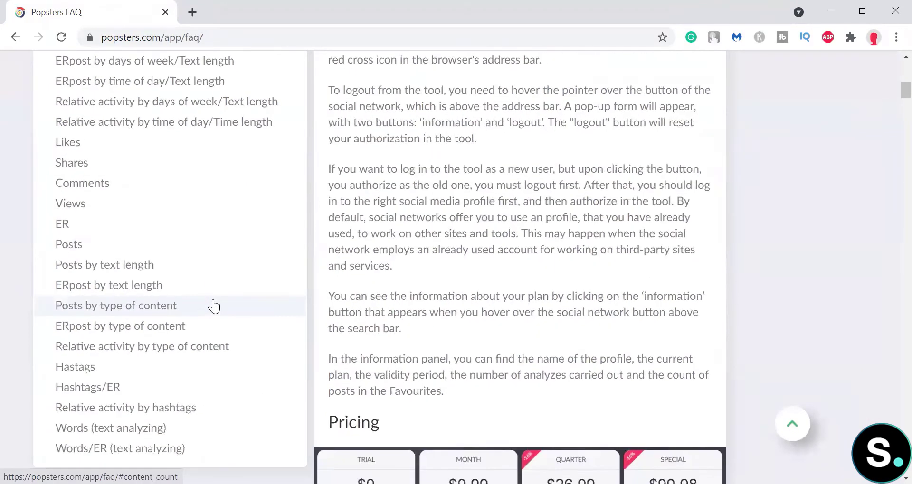
{"action": "scroll", "coordinate": [214, 307], "scroll_direction": "down", "scroll_amount": 5}
{"action": "scroll", "coordinate": [214, 307], "scroll_direction": "down", "scroll_amount": 5}
{"action": "scroll", "coordinate": [215, 307], "scroll_direction": "down", "scroll_amount": 7}
{"action": "scroll", "coordinate": [214, 306], "scroll_direction": "down", "scroll_amount": 2}
{"action": "scroll", "coordinate": [214, 306], "scroll_direction": "down", "scroll_amount": 4}
{"action": "left_click", "coordinate": [14, 37]}
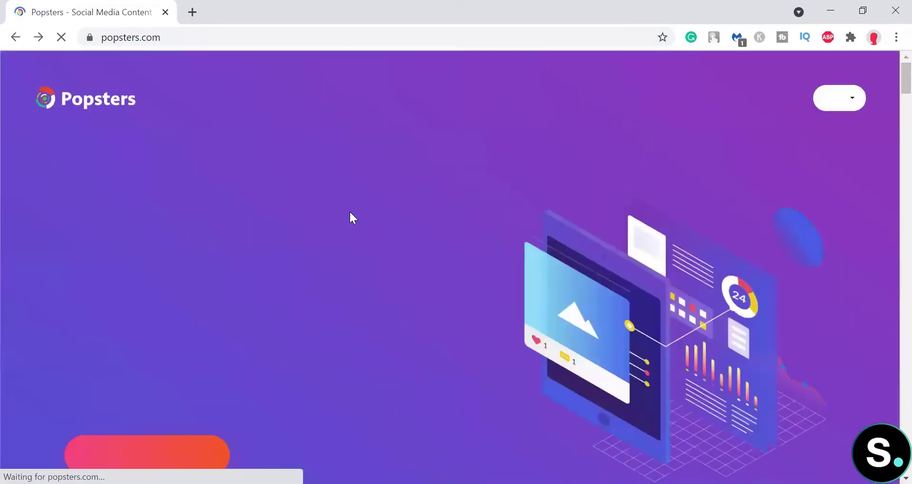
{"action": "scroll", "coordinate": [333, 218], "scroll_direction": "down", "scroll_amount": 2}
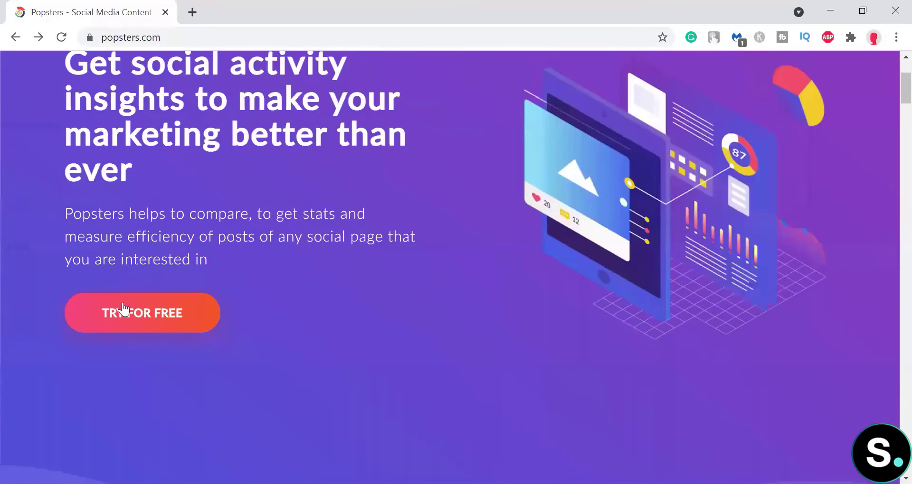
Start the free trial dashboard and dismiss the intro tour after the Sorting slide.
{"action": "left_click", "coordinate": [130, 315]}
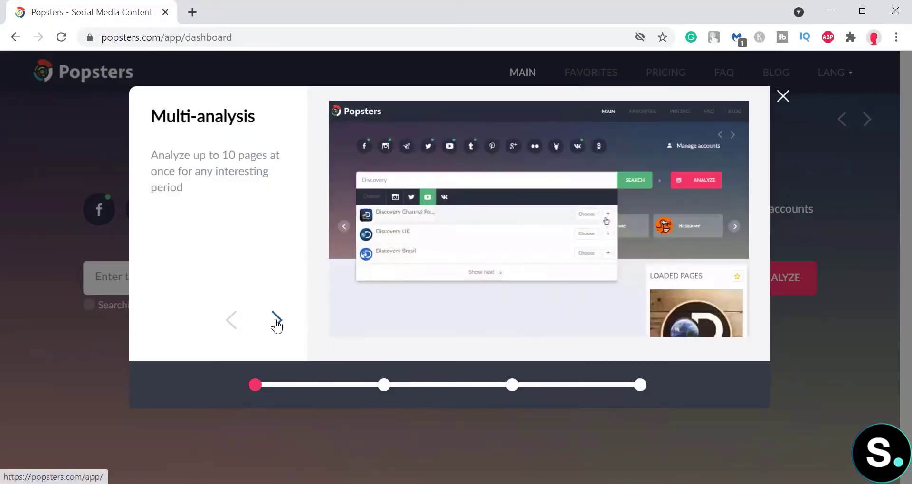
{"action": "left_click", "coordinate": [277, 321]}
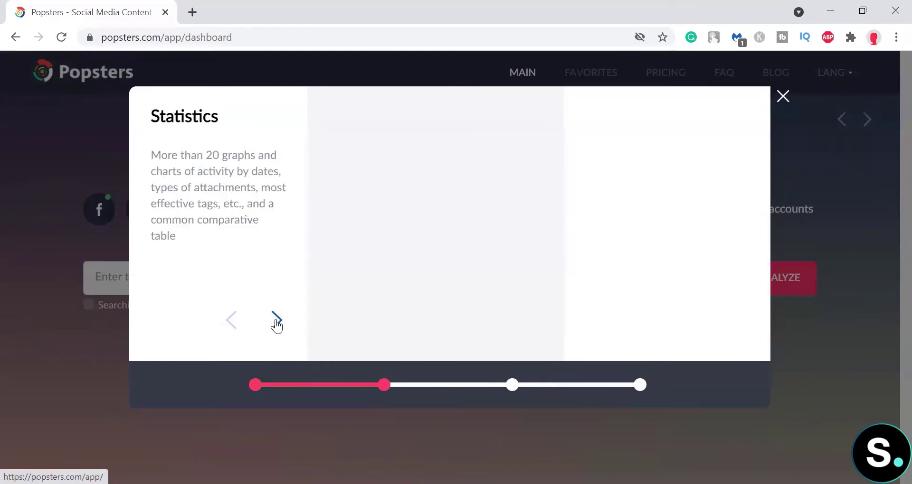
{"action": "left_click", "coordinate": [277, 321]}
{"action": "key", "text": "Escape"}
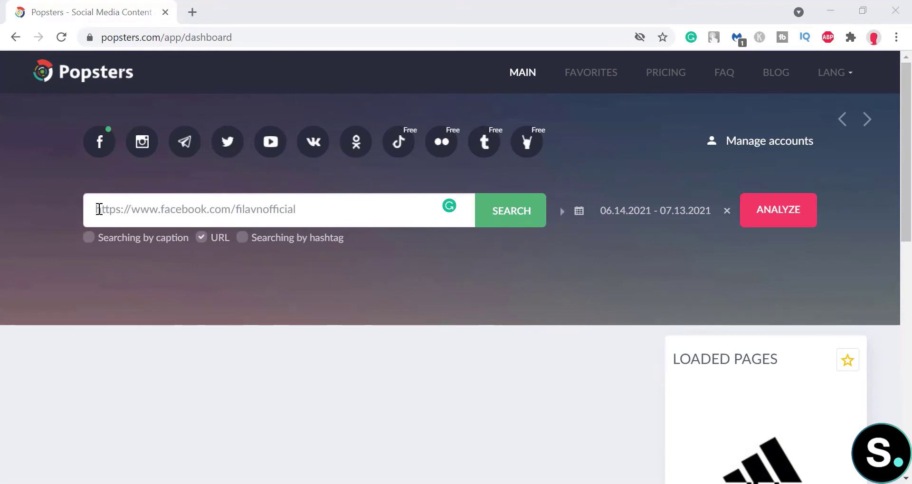
Search for the FILA Vietnam Facebook page and add it beside adidas.
{"action": "scroll", "coordinate": [340, 253], "scroll_direction": "down", "scroll_amount": 1}
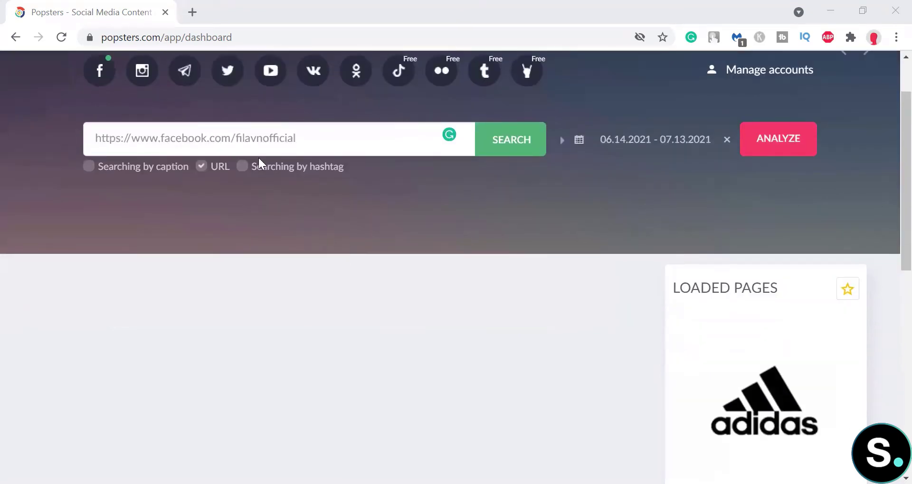
{"action": "scroll", "coordinate": [510, 259], "scroll_direction": "down", "scroll_amount": 3}
{"action": "scroll", "coordinate": [511, 259], "scroll_direction": "up", "scroll_amount": 3}
{"action": "scroll", "coordinate": [511, 258], "scroll_direction": "up", "scroll_amount": 1}
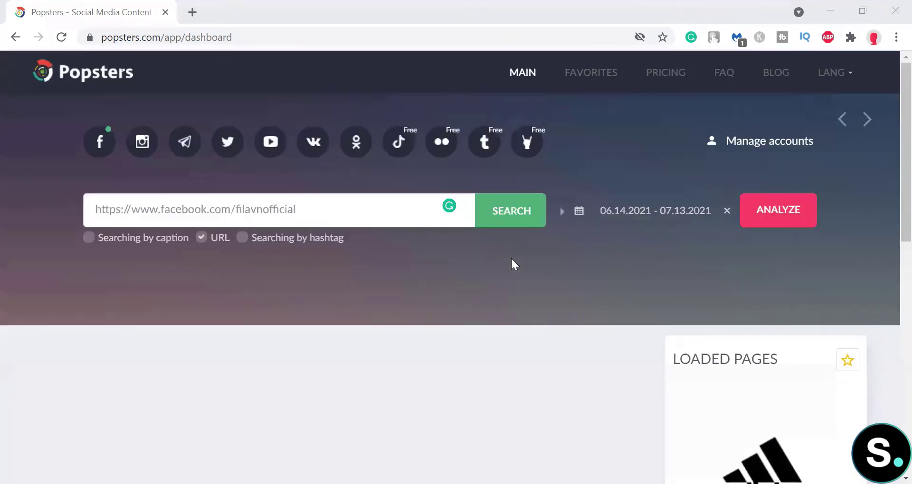
{"action": "left_click", "coordinate": [340, 211]}
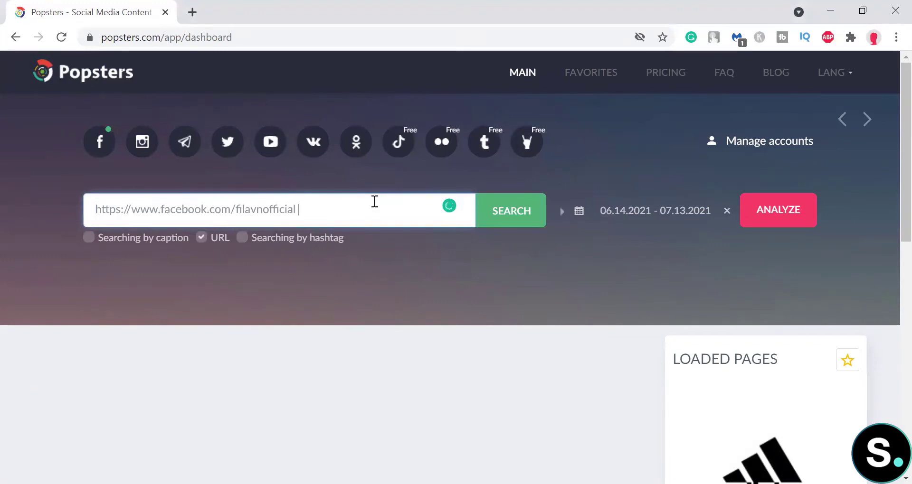
{"action": "left_click", "coordinate": [509, 209]}
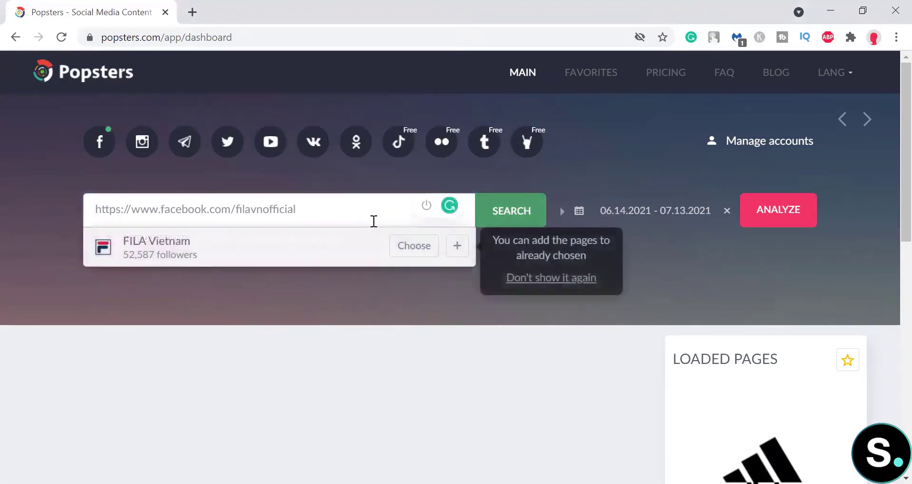
{"action": "left_click", "coordinate": [458, 246]}
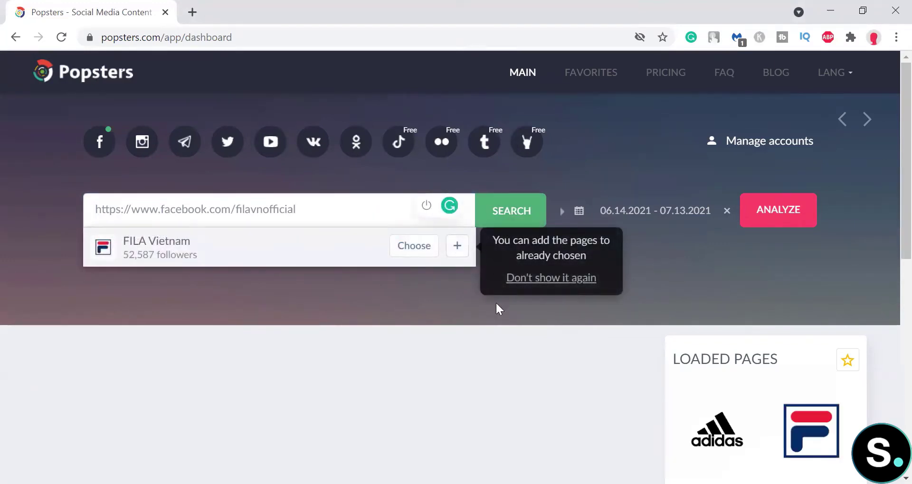
{"action": "scroll", "coordinate": [544, 327], "scroll_direction": "down", "scroll_amount": 3}
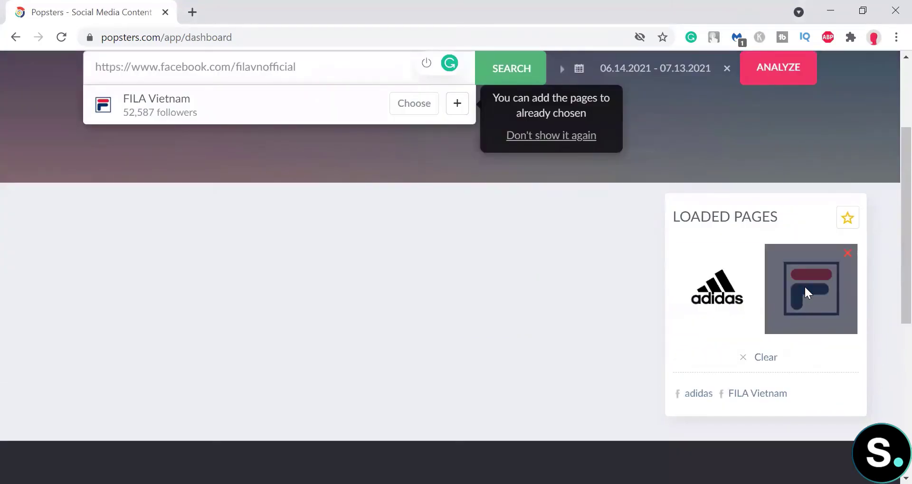
{"action": "scroll", "coordinate": [688, 320], "scroll_direction": "up", "scroll_amount": 3}
Analyze both pages and review the charts, combined feed and FILA Vietnam's 0.8094% ERpost.
{"action": "left_click", "coordinate": [785, 220]}
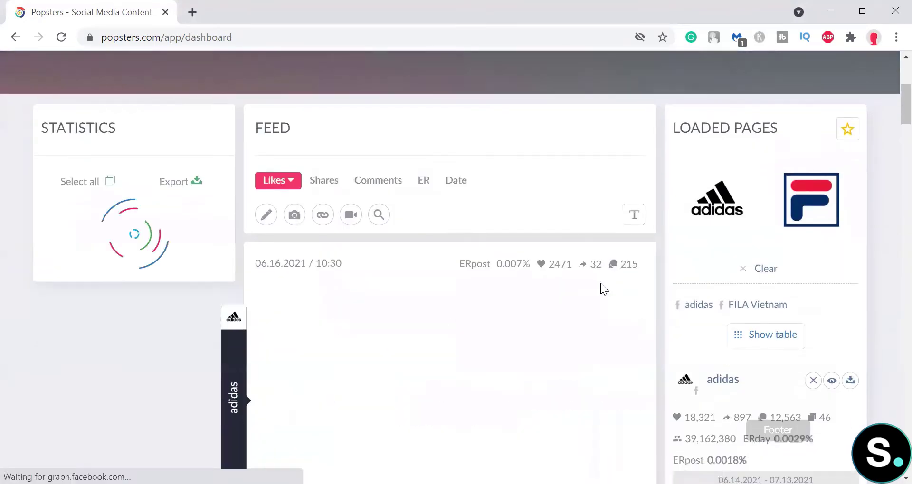
{"action": "scroll", "coordinate": [601, 283], "scroll_direction": "up", "scroll_amount": 3}
{"action": "scroll", "coordinate": [601, 283], "scroll_direction": "down", "scroll_amount": 2}
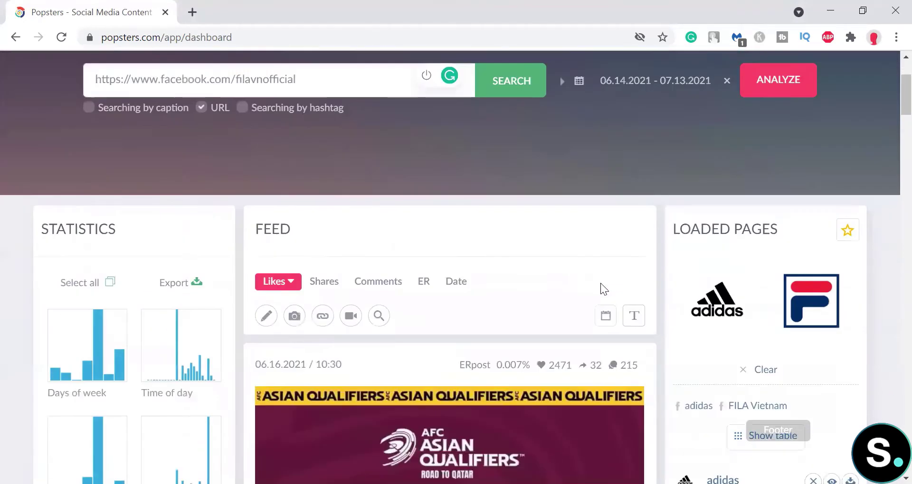
{"action": "scroll", "coordinate": [431, 271], "scroll_direction": "down", "scroll_amount": 4}
{"action": "scroll", "coordinate": [310, 270], "scroll_direction": "down", "scroll_amount": 3}
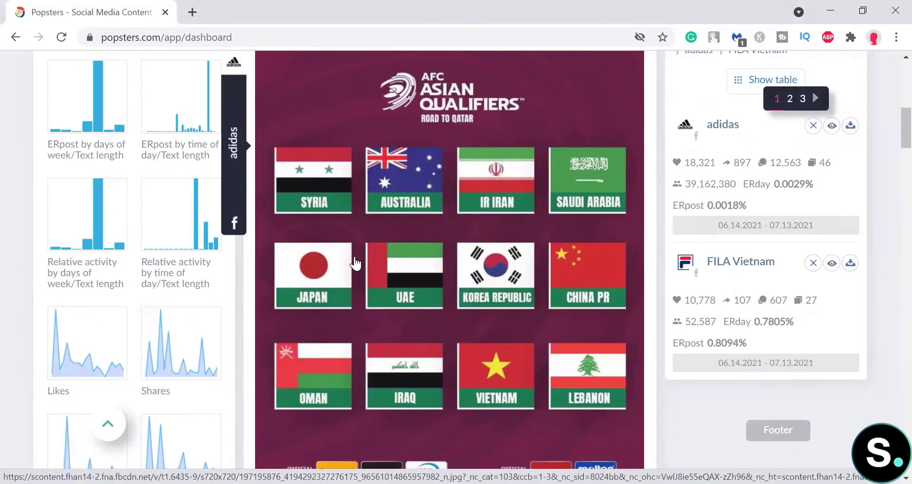
{"action": "scroll", "coordinate": [354, 262], "scroll_direction": "down", "scroll_amount": 5}
{"action": "scroll", "coordinate": [352, 260], "scroll_direction": "down", "scroll_amount": 5}
{"action": "scroll", "coordinate": [329, 247], "scroll_direction": "down", "scroll_amount": 8}
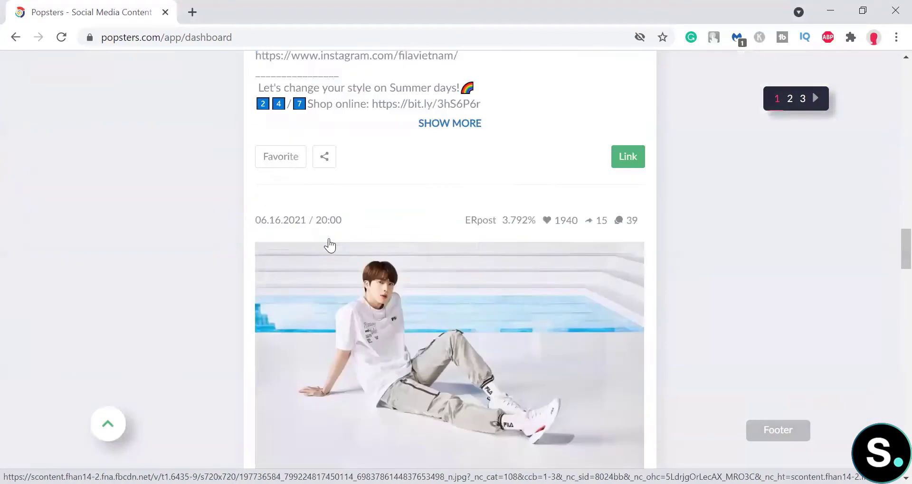
{"action": "scroll", "coordinate": [330, 246], "scroll_direction": "down", "scroll_amount": 3}
{"action": "scroll", "coordinate": [330, 245], "scroll_direction": "down", "scroll_amount": 5}
{"action": "scroll", "coordinate": [330, 246], "scroll_direction": "up", "scroll_amount": 15}
{"action": "scroll", "coordinate": [330, 246], "scroll_direction": "up", "scroll_amount": 10}
{"action": "scroll", "coordinate": [266, 248], "scroll_direction": "up", "scroll_amount": 10}
{"action": "scroll", "coordinate": [165, 254], "scroll_direction": "down", "scroll_amount": 5}
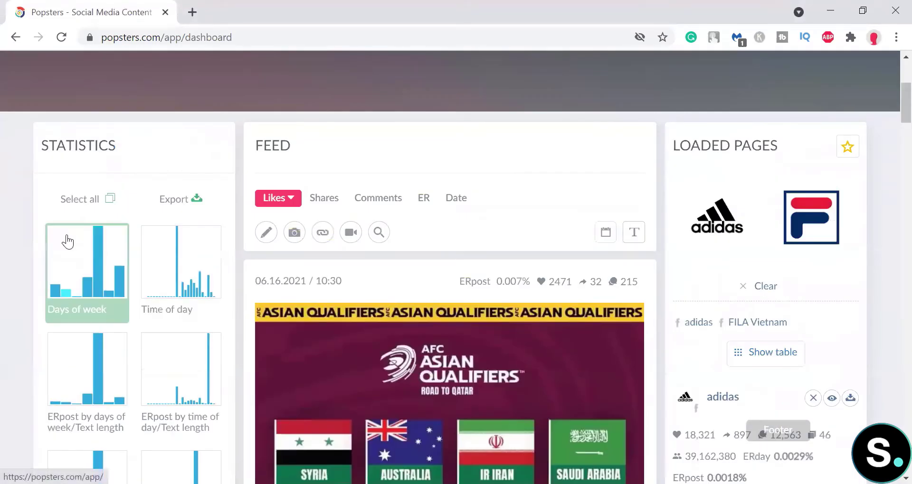
{"action": "scroll", "coordinate": [68, 242], "scroll_direction": "down", "scroll_amount": 2}
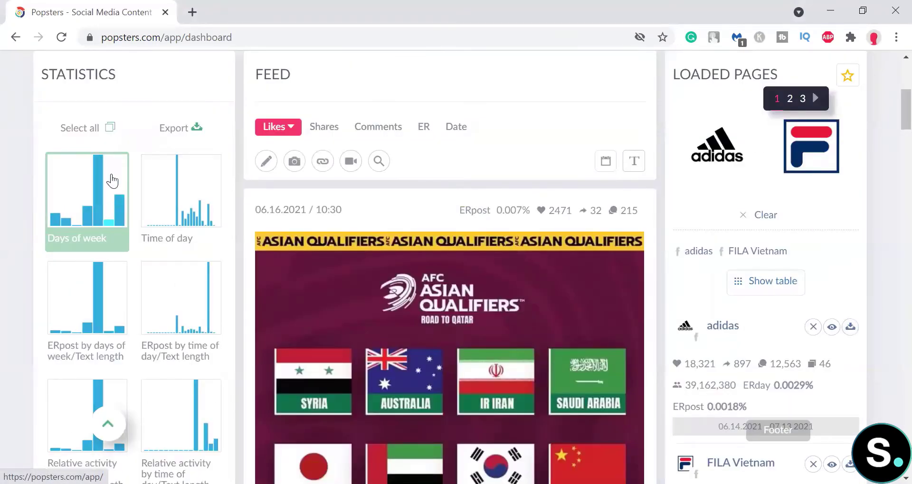
Show the Days of week chart comparing adidas and FILA Vietnam.
{"action": "left_click", "coordinate": [113, 181]}
{"action": "scroll", "coordinate": [369, 220], "scroll_direction": "down", "scroll_amount": 2}
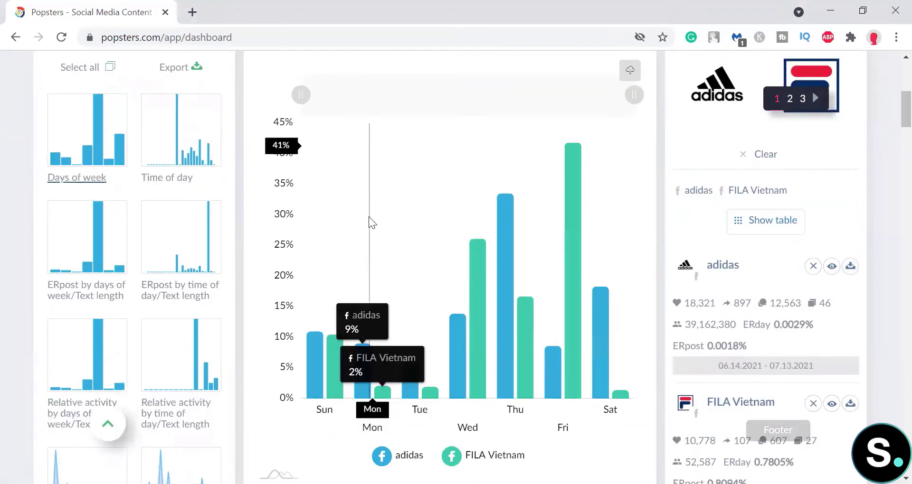
{"action": "scroll", "coordinate": [369, 219], "scroll_direction": "up", "scroll_amount": 5}
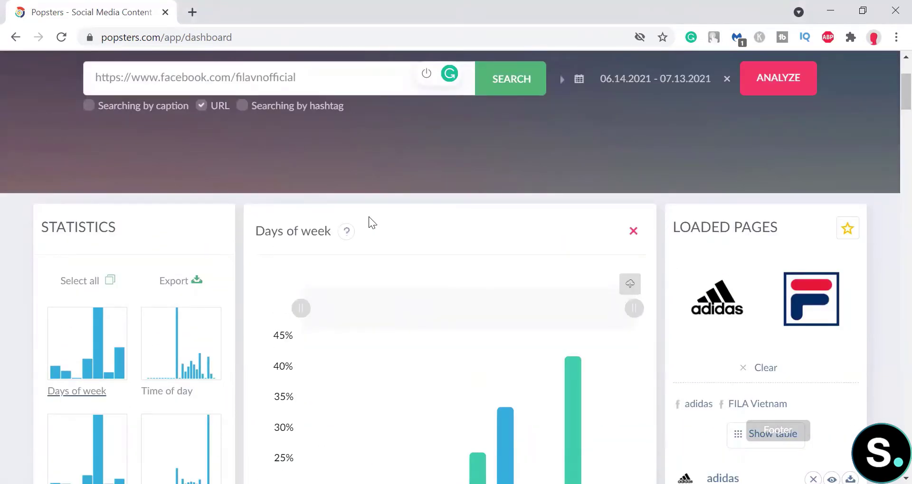
{"action": "scroll", "coordinate": [369, 216], "scroll_direction": "down", "scroll_amount": 5}
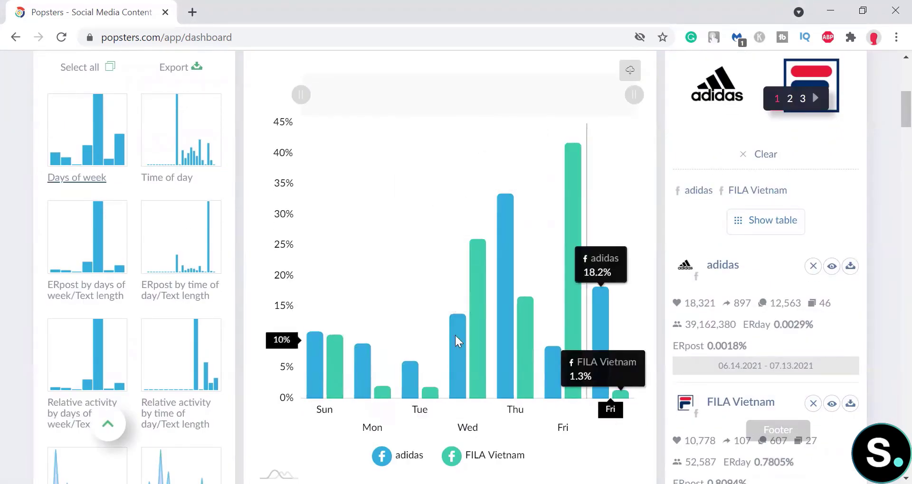
{"action": "scroll", "coordinate": [361, 318], "scroll_direction": "down", "scroll_amount": 3}
{"action": "scroll", "coordinate": [361, 285], "scroll_direction": "up", "scroll_amount": 3}
{"action": "left_click", "coordinate": [98, 137]}
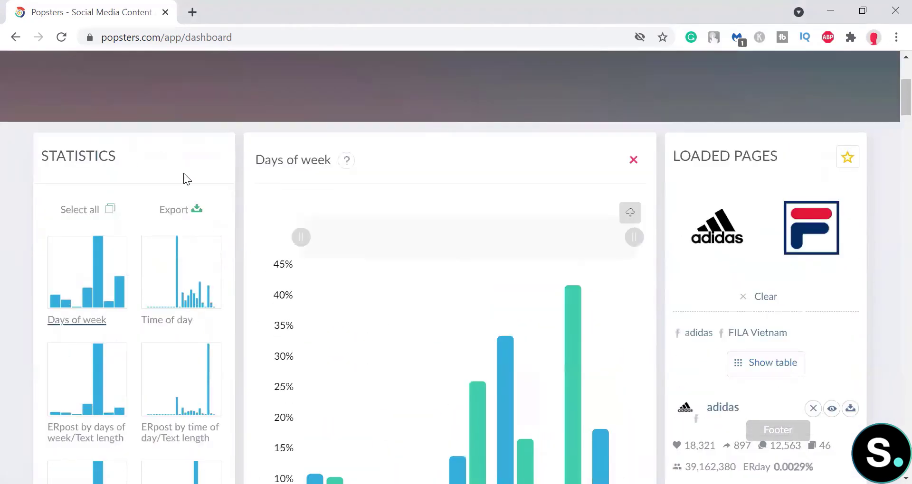
{"action": "scroll", "coordinate": [325, 208], "scroll_direction": "down", "scroll_amount": 2}
{"action": "scroll", "coordinate": [312, 221], "scroll_direction": "down", "scroll_amount": 3}
{"action": "scroll", "coordinate": [312, 221], "scroll_direction": "up", "scroll_amount": 3}
View the Time of day, ERpost by days of week and ERpost by time of day charts.
{"action": "left_click", "coordinate": [164, 206]}
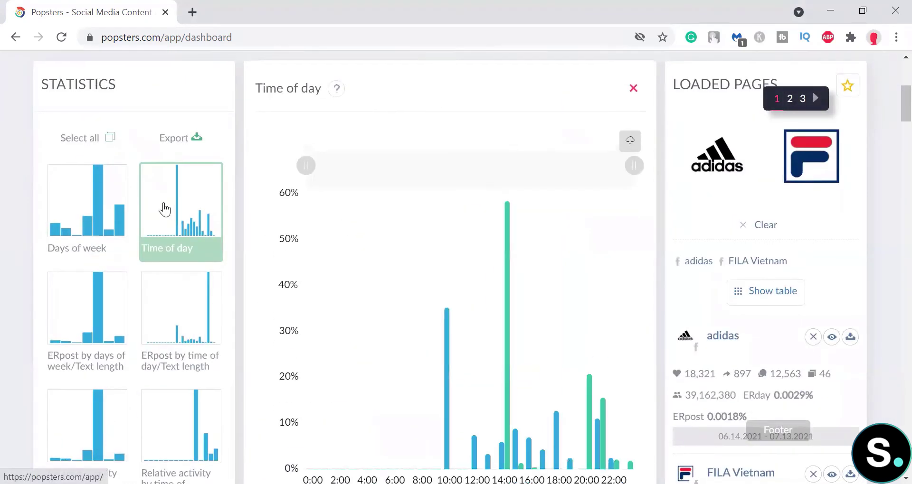
{"action": "scroll", "coordinate": [164, 208], "scroll_direction": "down", "scroll_amount": 1}
{"action": "left_click", "coordinate": [105, 235]}
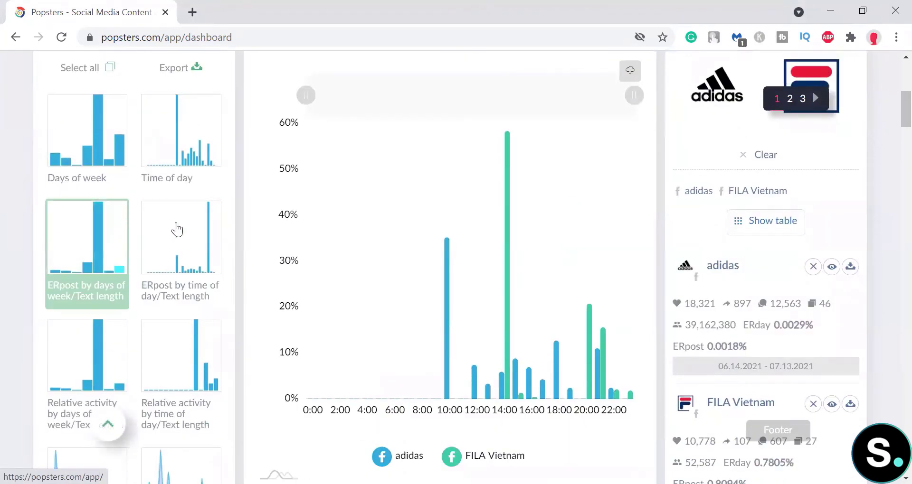
{"action": "scroll", "coordinate": [183, 238], "scroll_direction": "down", "scroll_amount": 2}
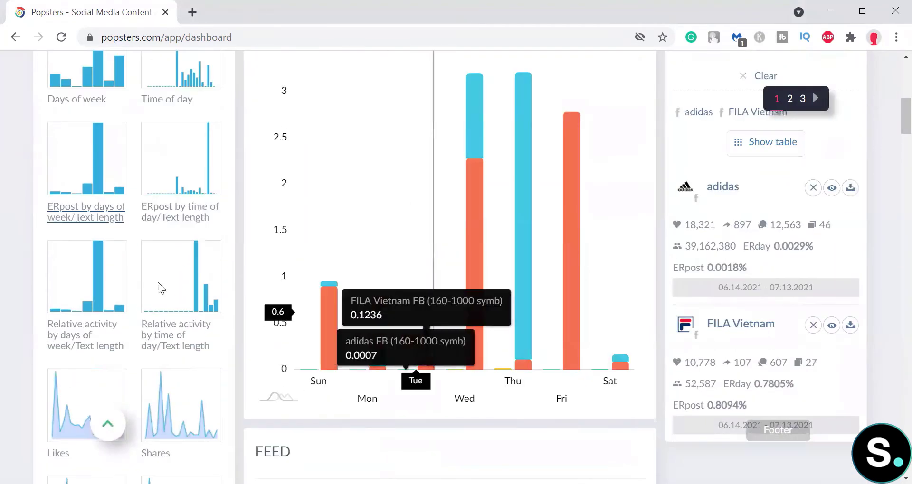
{"action": "left_click", "coordinate": [159, 156]}
{"action": "scroll", "coordinate": [162, 156], "scroll_direction": "down", "scroll_amount": 3}
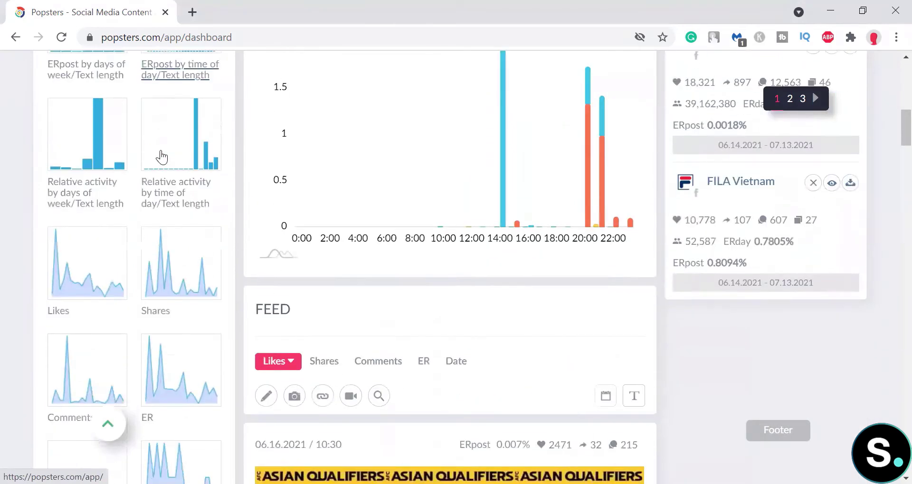
{"action": "scroll", "coordinate": [162, 157], "scroll_direction": "down", "scroll_amount": 3}
{"action": "scroll", "coordinate": [162, 157], "scroll_direction": "down", "scroll_amount": 3}
{"action": "scroll", "coordinate": [162, 156], "scroll_direction": "down", "scroll_amount": 3}
{"action": "scroll", "coordinate": [161, 157], "scroll_direction": "down", "scroll_amount": 4}
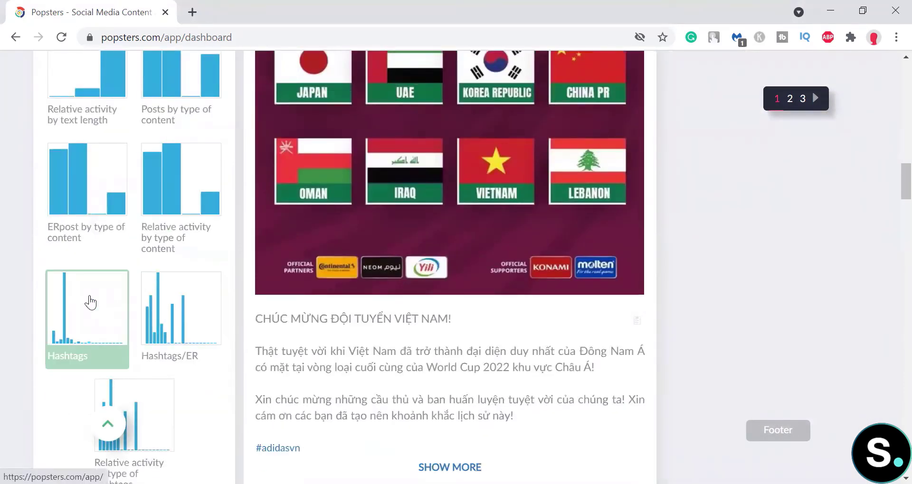
Display the Hashtags chart and review the adidas versus FILA Vietnam totals table.
{"action": "left_click", "coordinate": [90, 302]}
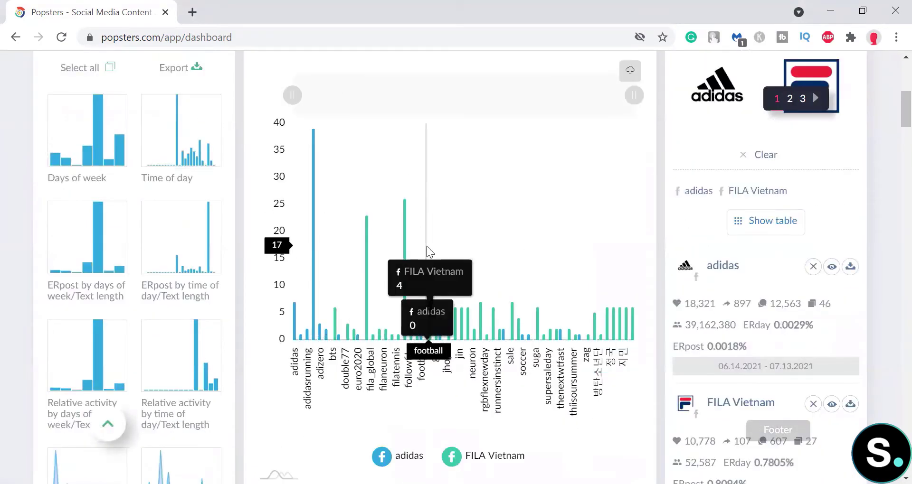
{"action": "scroll", "coordinate": [426, 246], "scroll_direction": "up", "scroll_amount": 5}
{"action": "scroll", "coordinate": [427, 245], "scroll_direction": "down", "scroll_amount": 2}
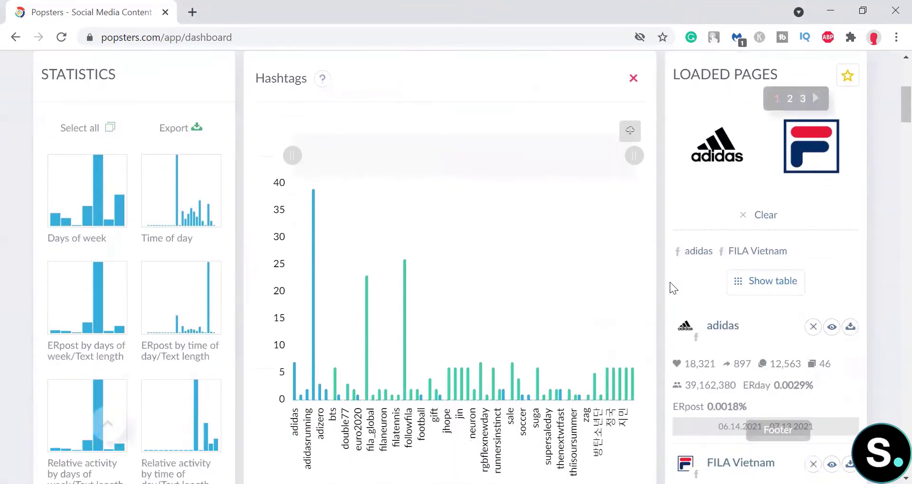
{"action": "scroll", "coordinate": [613, 237], "scroll_direction": "down", "scroll_amount": 2}
{"action": "scroll", "coordinate": [704, 245], "scroll_direction": "up", "scroll_amount": 2}
{"action": "scroll", "coordinate": [802, 285], "scroll_direction": "down", "scroll_amount": 1}
{"action": "scroll", "coordinate": [791, 280], "scroll_direction": "down", "scroll_amount": 2}
{"action": "scroll", "coordinate": [791, 280], "scroll_direction": "down", "scroll_amount": 1}
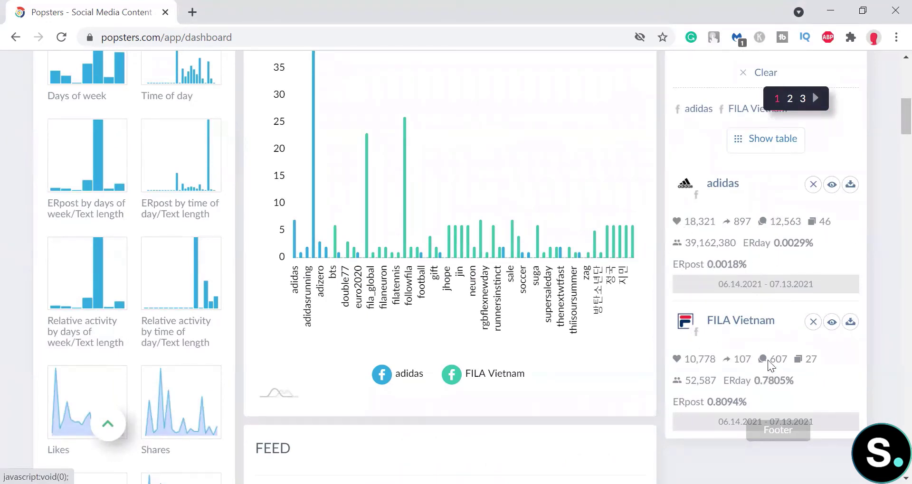
{"action": "scroll", "coordinate": [808, 223], "scroll_direction": "up", "scroll_amount": 2}
Compare the pages in the table: 39.2M vs 52.6K followers, ERpost 0.002% vs 0.809%.
{"action": "left_click", "coordinate": [785, 219]}
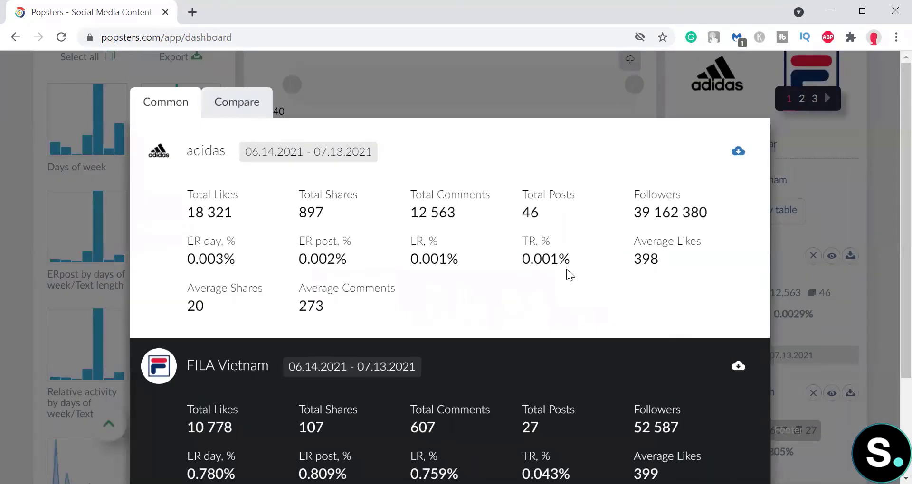
{"action": "scroll", "coordinate": [513, 290], "scroll_direction": "down", "scroll_amount": 3}
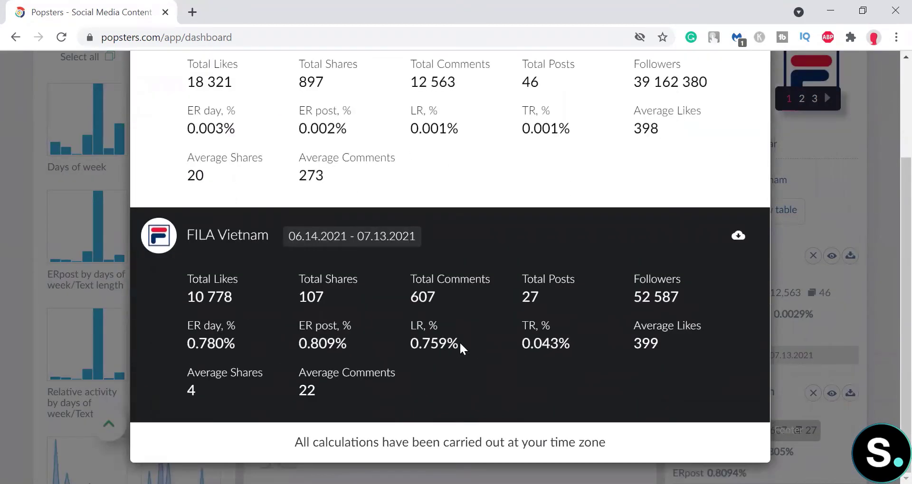
{"action": "scroll", "coordinate": [394, 358], "scroll_direction": "up", "scroll_amount": 2}
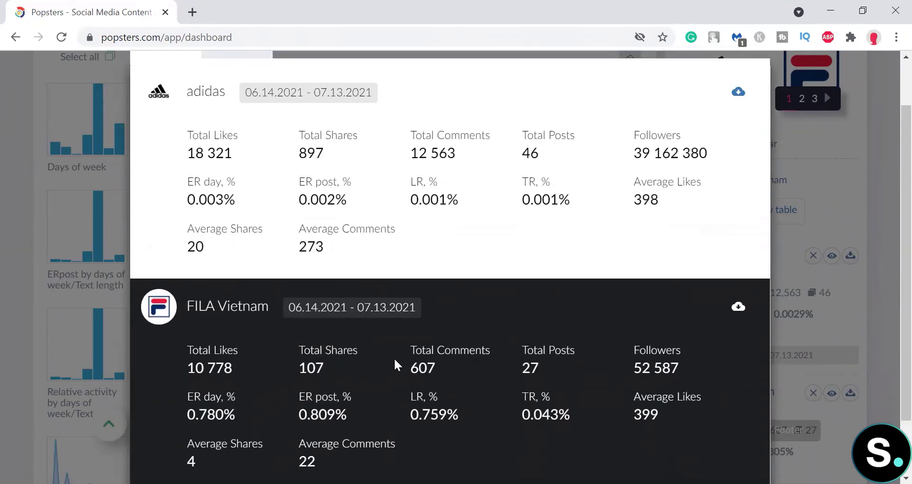
{"action": "scroll", "coordinate": [395, 360], "scroll_direction": "up", "scroll_amount": 2}
{"action": "left_click", "coordinate": [244, 107]}
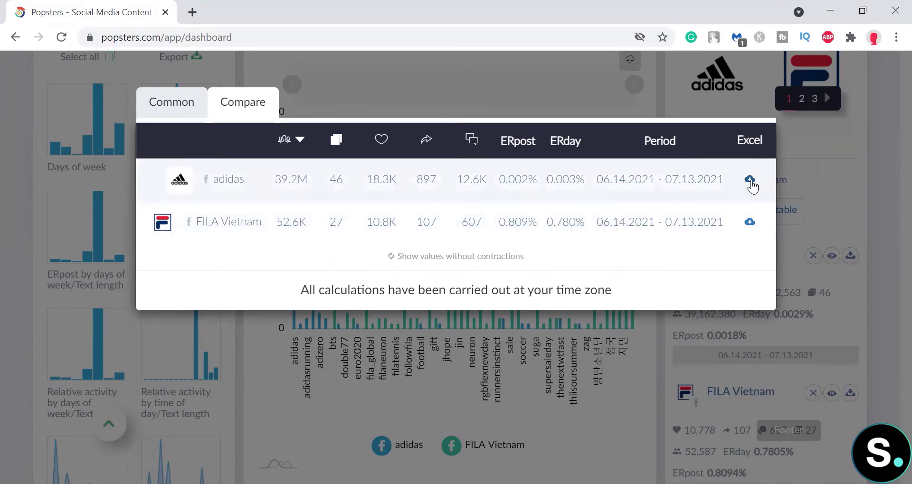
Close the table, show all statistics charts, and view the Export formats.
{"action": "left_click", "coordinate": [750, 180]}
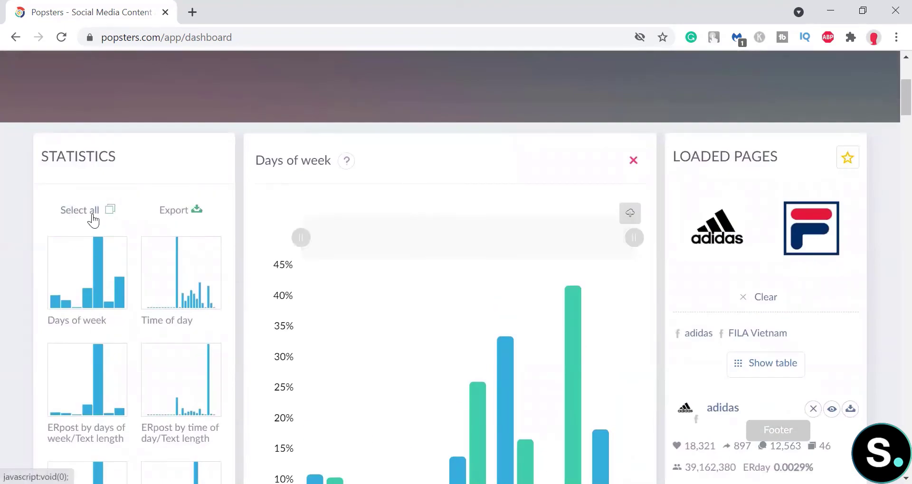
{"action": "left_click", "coordinate": [92, 214]}
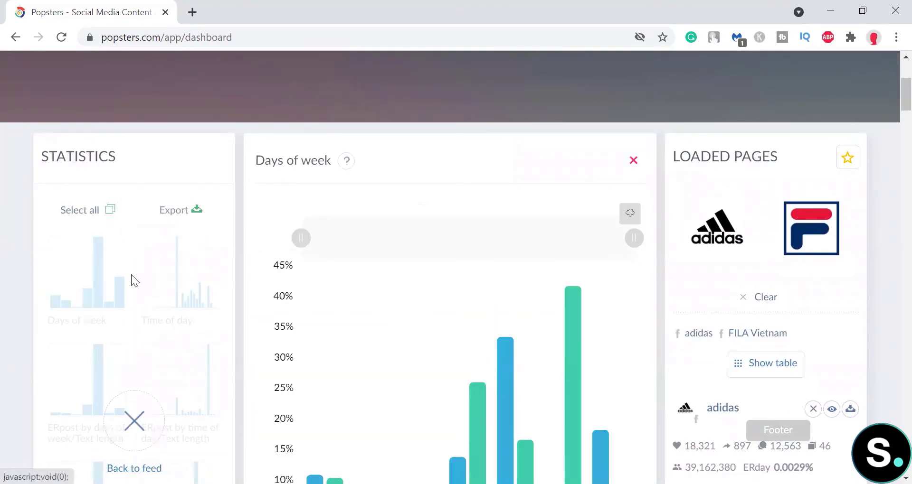
{"action": "left_click", "coordinate": [180, 212]}
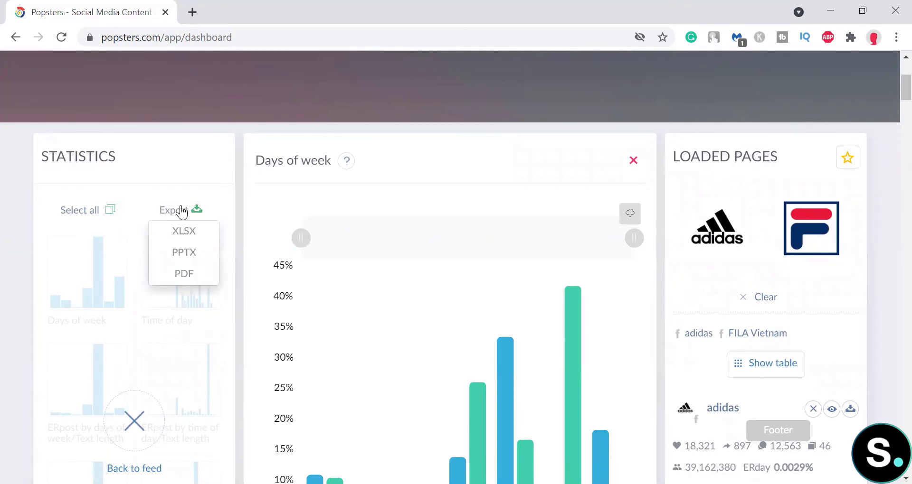
Remove the Days of week chart and look through the remaining stacked charts.
{"action": "left_click", "coordinate": [633, 162]}
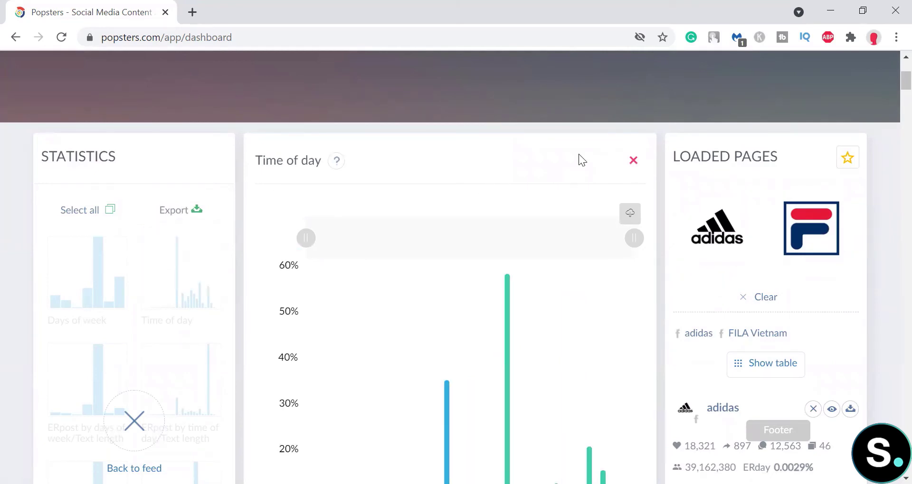
{"action": "scroll", "coordinate": [579, 154], "scroll_direction": "up", "scroll_amount": 4}
{"action": "scroll", "coordinate": [487, 278], "scroll_direction": "down", "scroll_amount": 5}
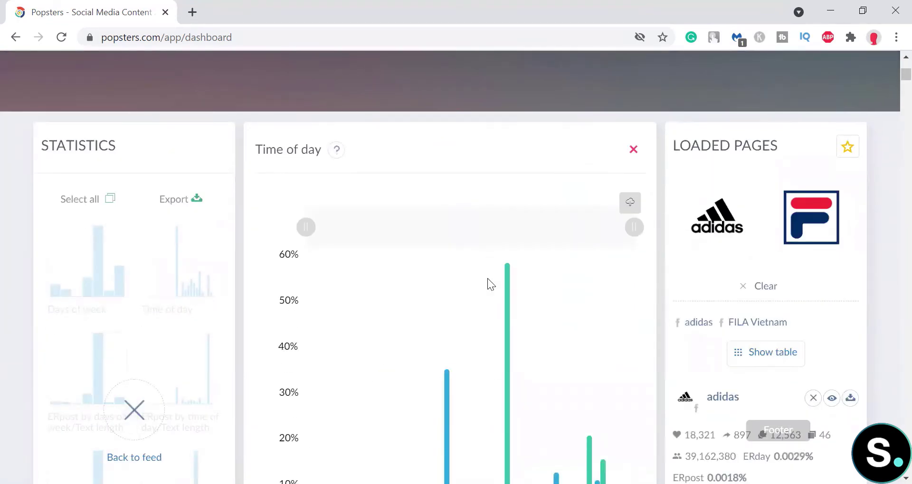
{"action": "scroll", "coordinate": [487, 278], "scroll_direction": "down", "scroll_amount": 3}
{"action": "scroll", "coordinate": [487, 278], "scroll_direction": "down", "scroll_amount": 2}
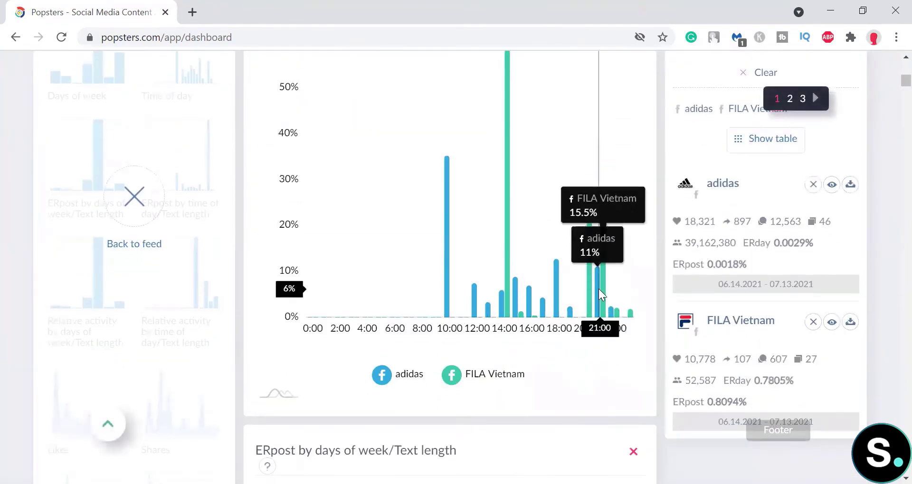
{"action": "scroll", "coordinate": [393, 155], "scroll_direction": "down", "scroll_amount": 3}
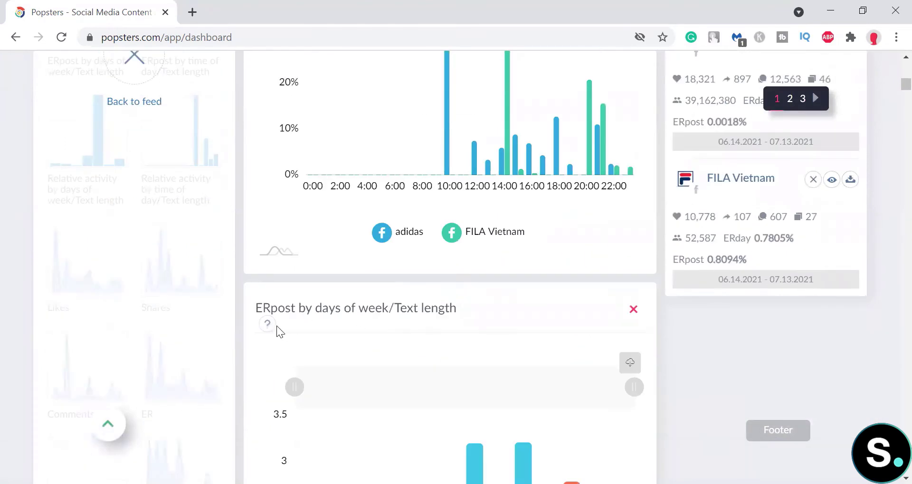
{"action": "mouse_move", "coordinate": [267, 466]}
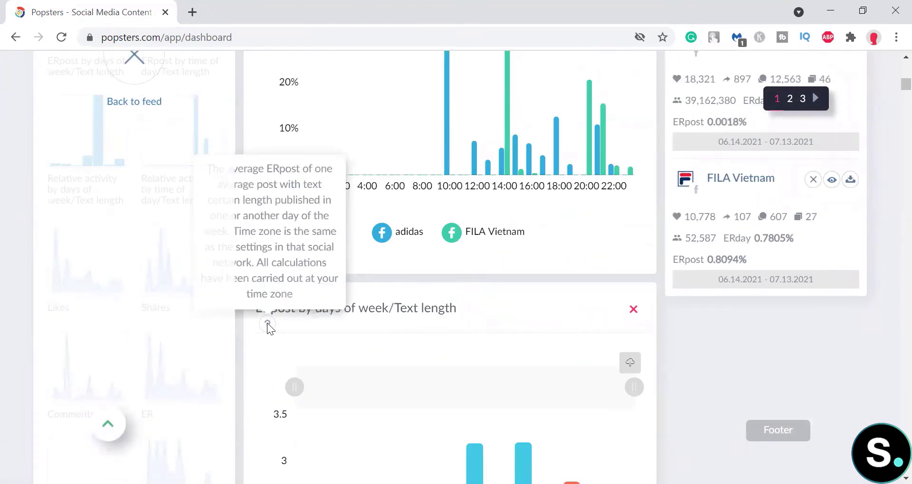
{"action": "scroll", "coordinate": [501, 309], "scroll_direction": "up", "scroll_amount": 2}
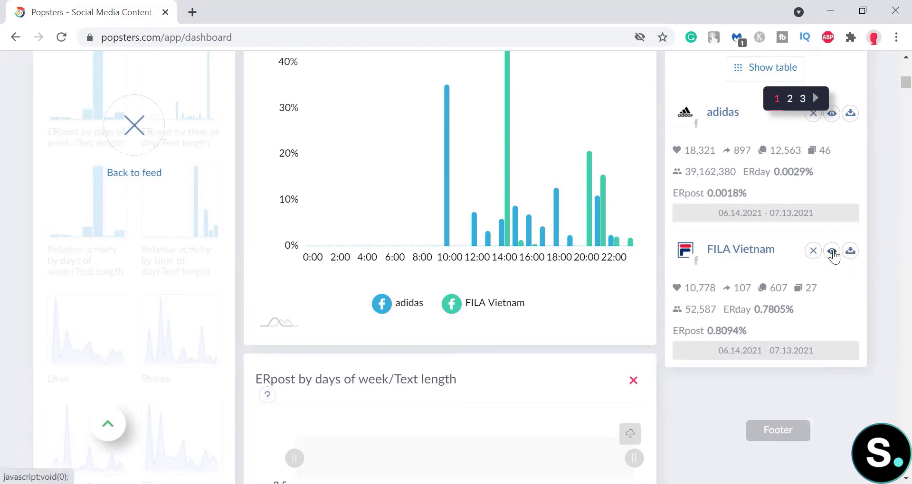
Hide FILA Vietnam's posts from the feed and return to the dashboard top.
{"action": "left_click", "coordinate": [833, 252]}
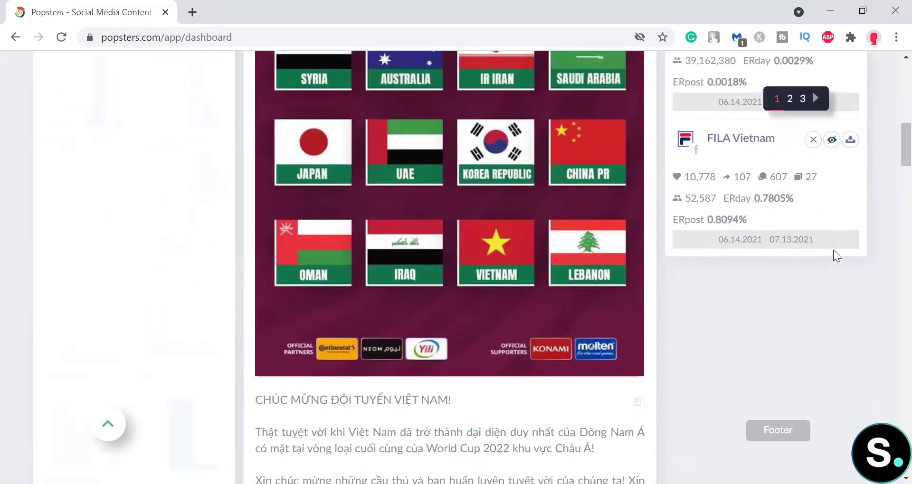
{"action": "scroll", "coordinate": [632, 269], "scroll_direction": "up", "scroll_amount": 3}
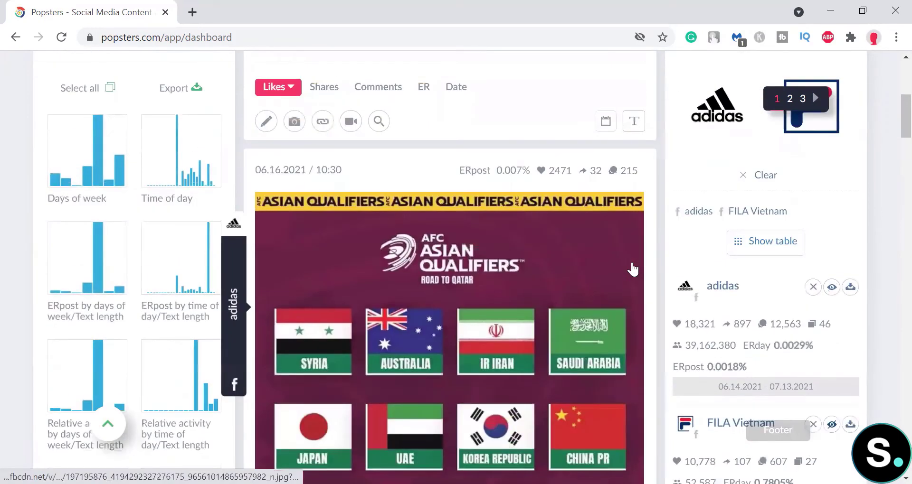
{"action": "scroll", "coordinate": [633, 269], "scroll_direction": "down", "scroll_amount": 2}
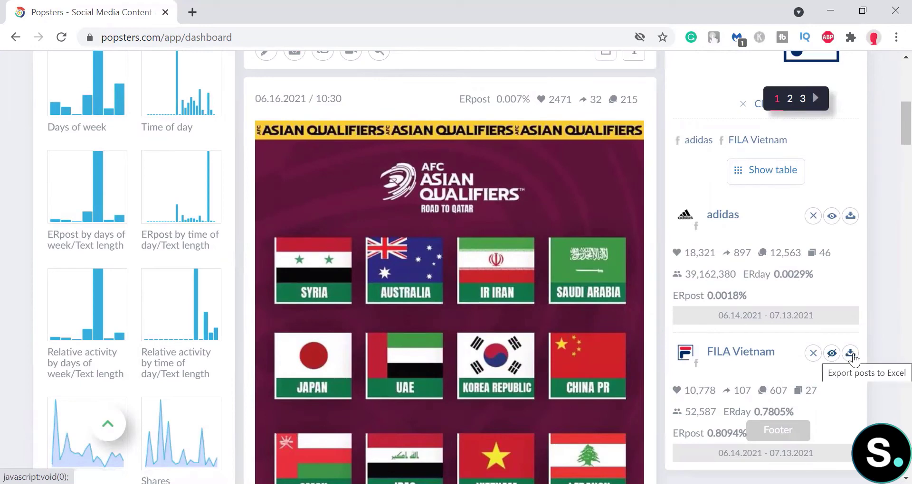
{"action": "scroll", "coordinate": [703, 302], "scroll_direction": "down", "scroll_amount": 1}
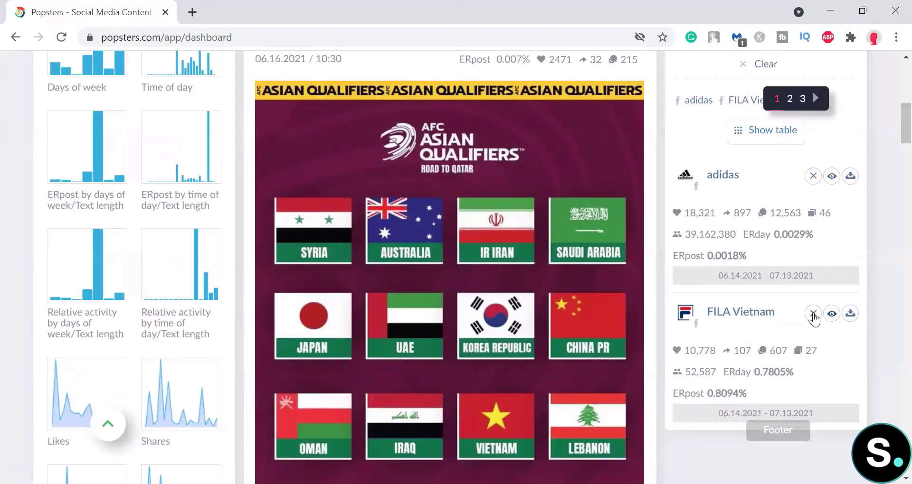
{"action": "scroll", "coordinate": [532, 317], "scroll_direction": "up", "scroll_amount": 8}
{"action": "scroll", "coordinate": [533, 317], "scroll_direction": "up", "scroll_amount": 2}
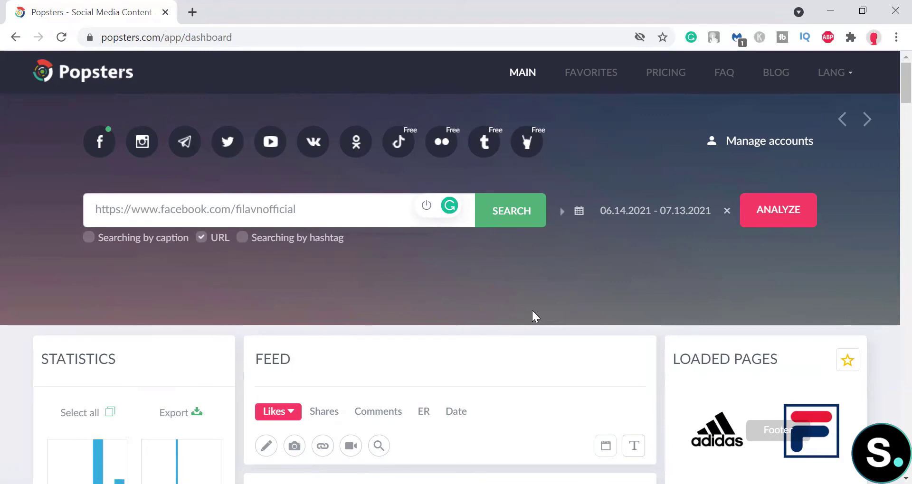
{"action": "scroll", "coordinate": [532, 311], "scroll_direction": "down", "scroll_amount": 3}
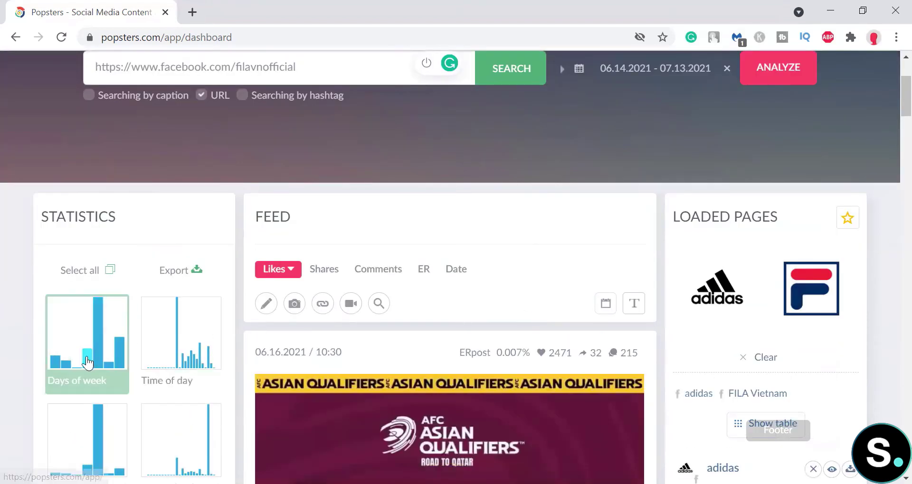